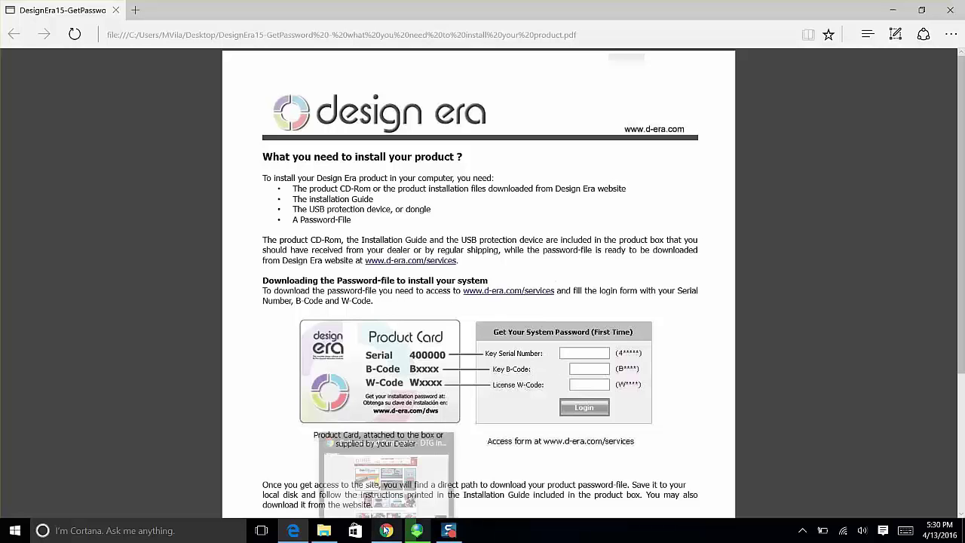
- Switch to Chrome and open d-era.com/services in a new tab
left_click(385, 530)
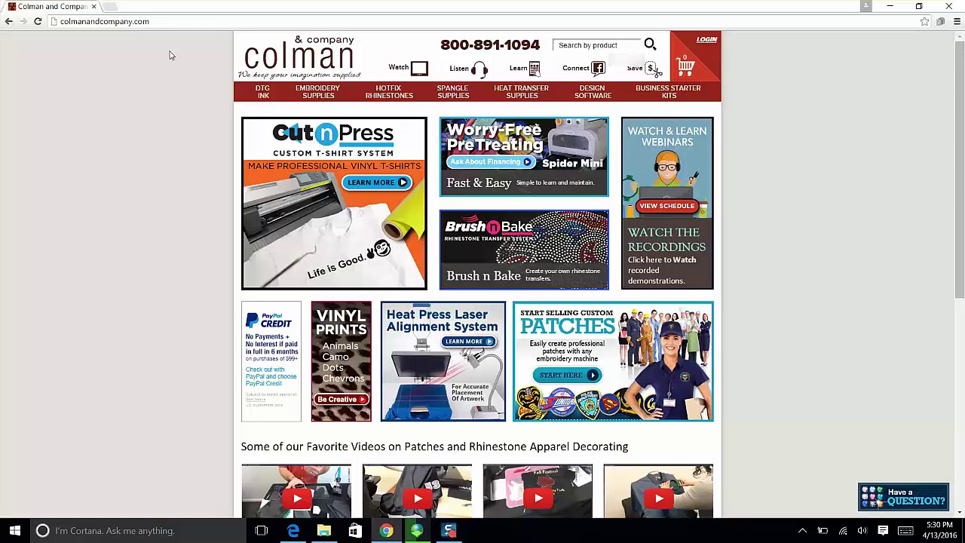
left_click(117, 5)
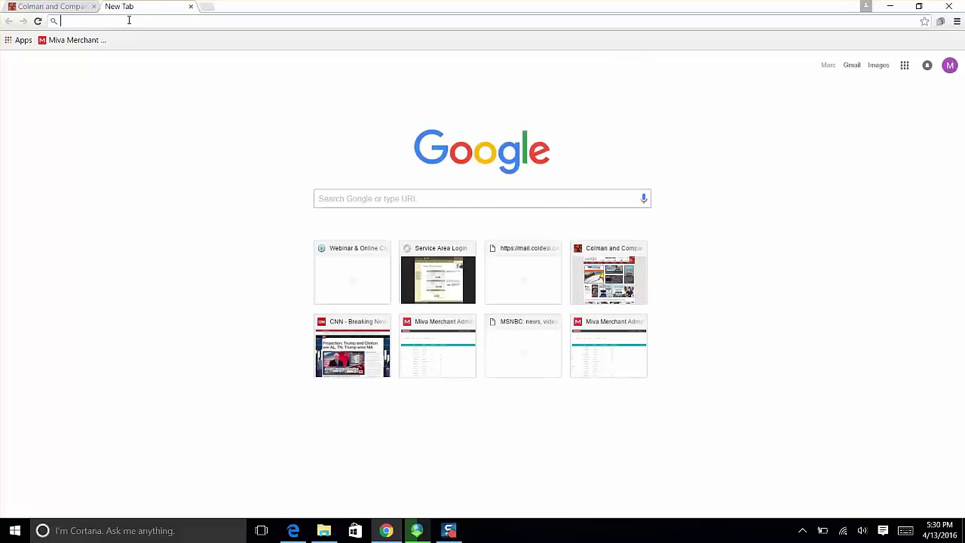
type("D-ERA")
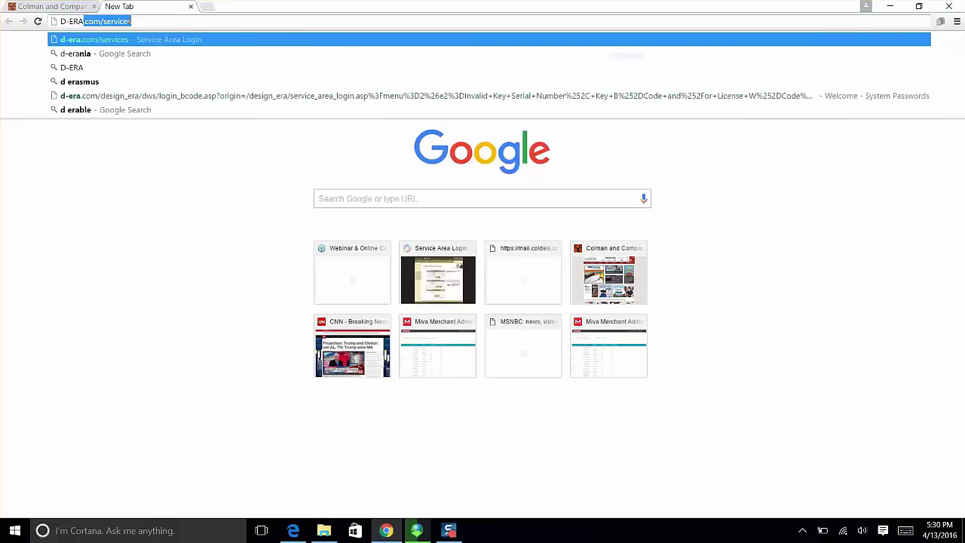
type(".COM")
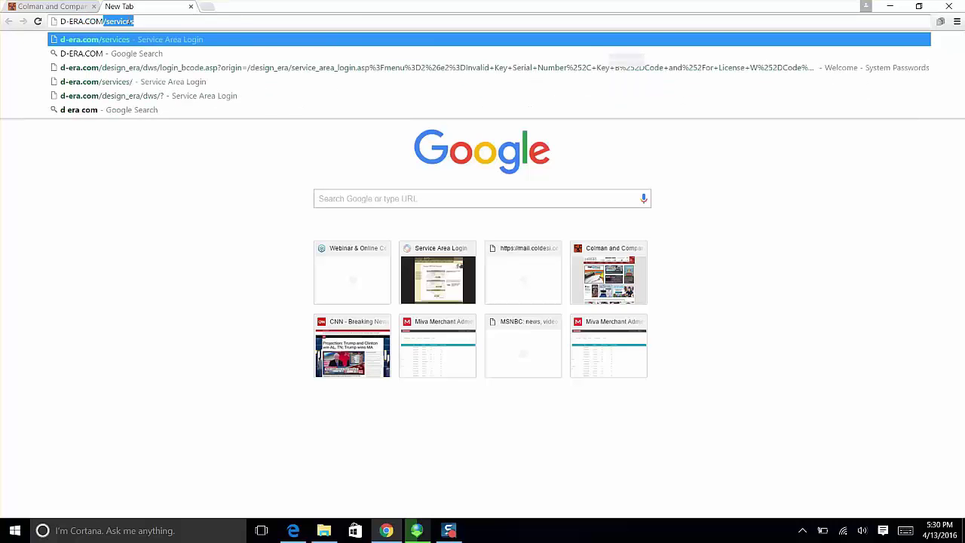
key("End")
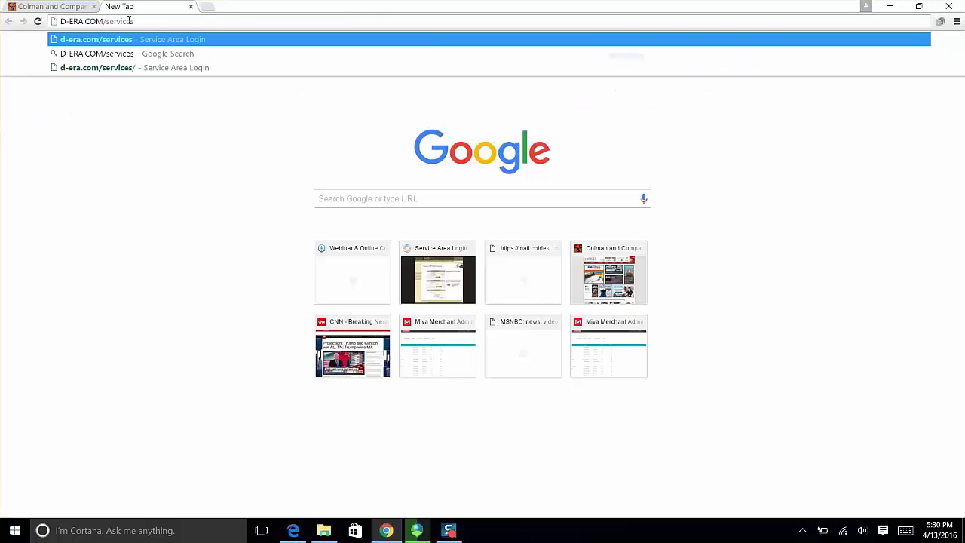
key("Return")
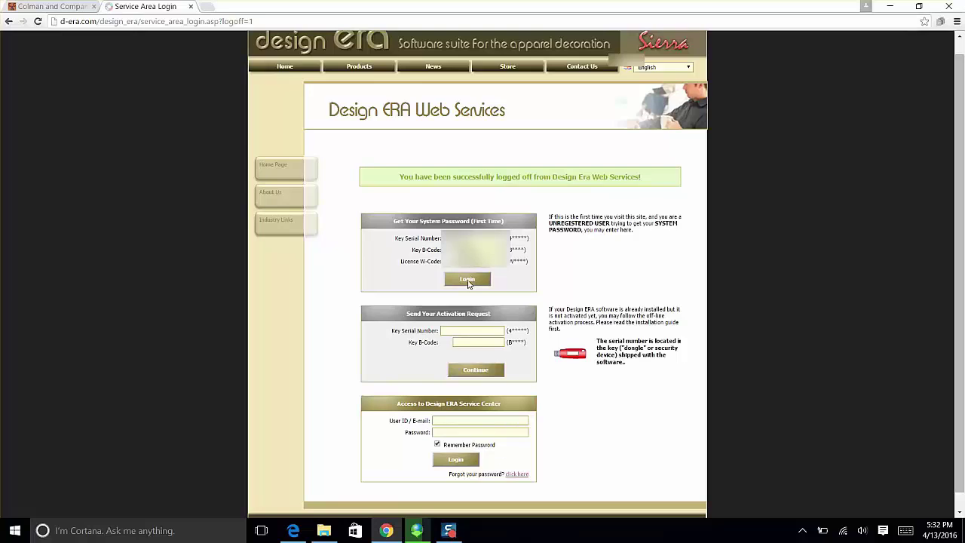
- Log in through the first-time system password form and download the Version 15 system password file
left_click(468, 281)
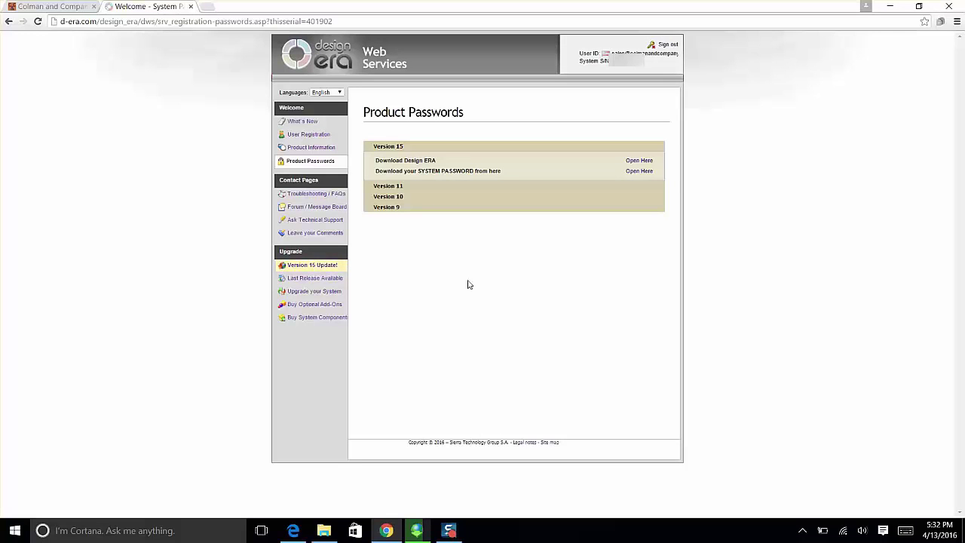
left_click(638, 171)
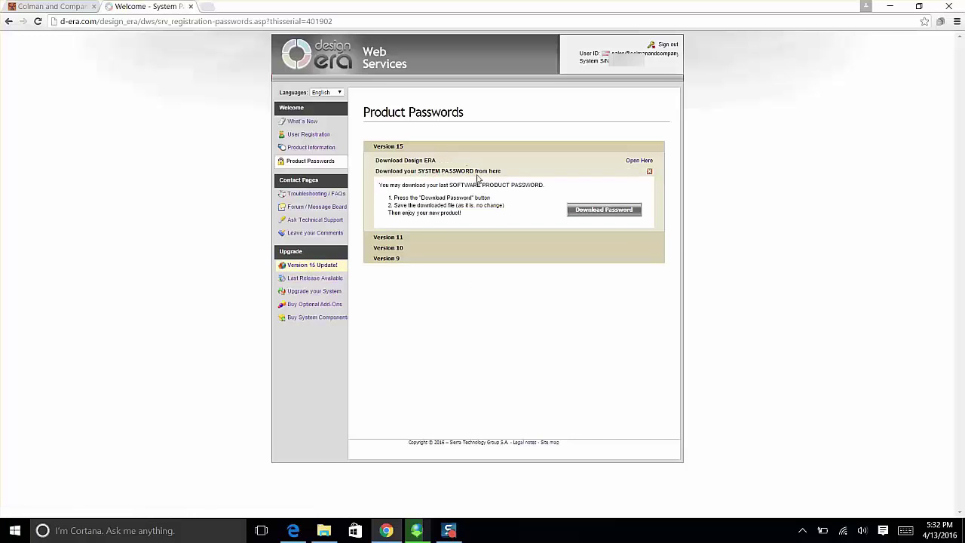
left_click(602, 211)
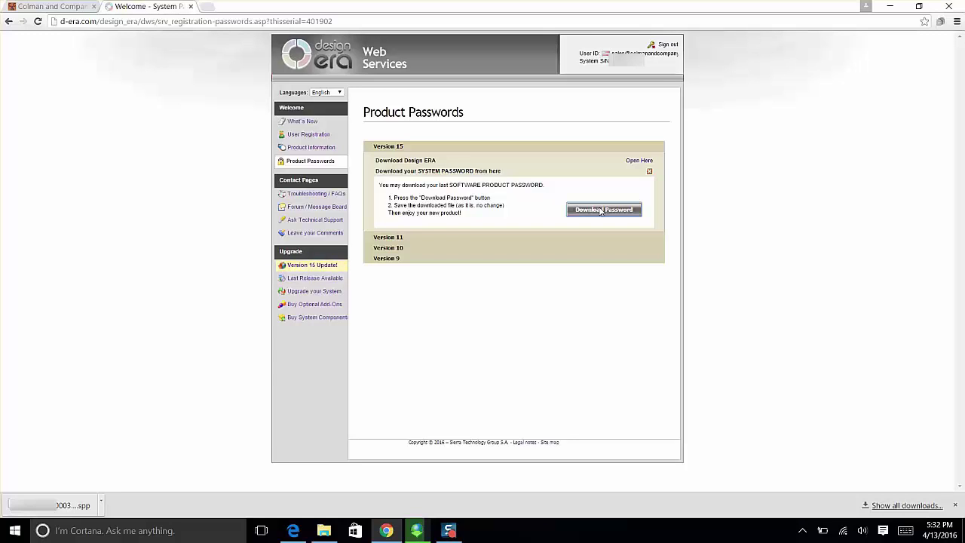
- Show the downloaded .spp password file in its folder and close the folder window
left_click(101, 501)
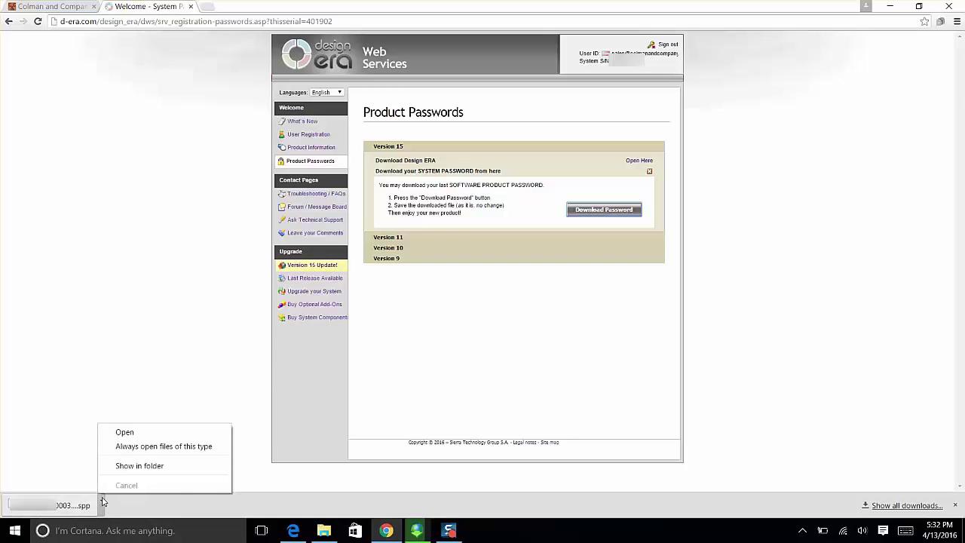
left_click(140, 465)
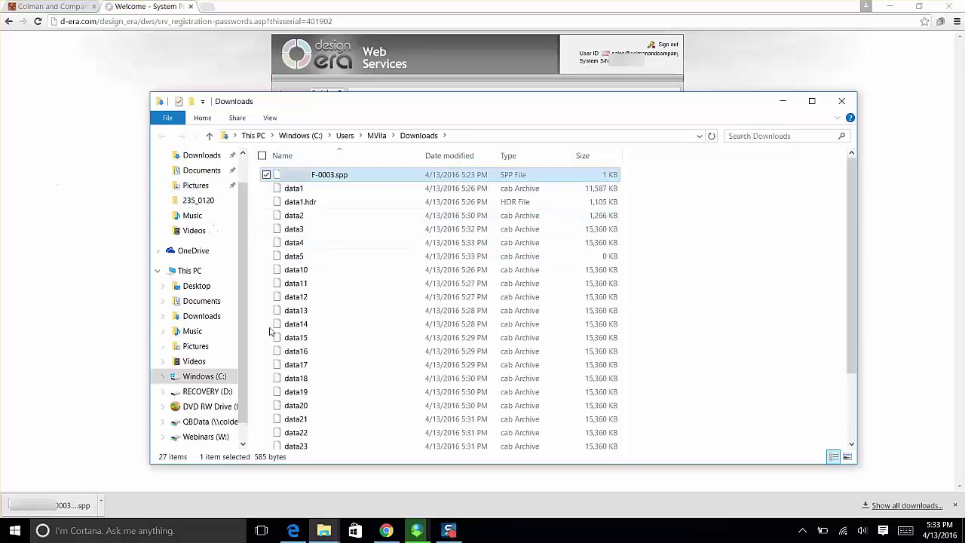
left_click(844, 101)
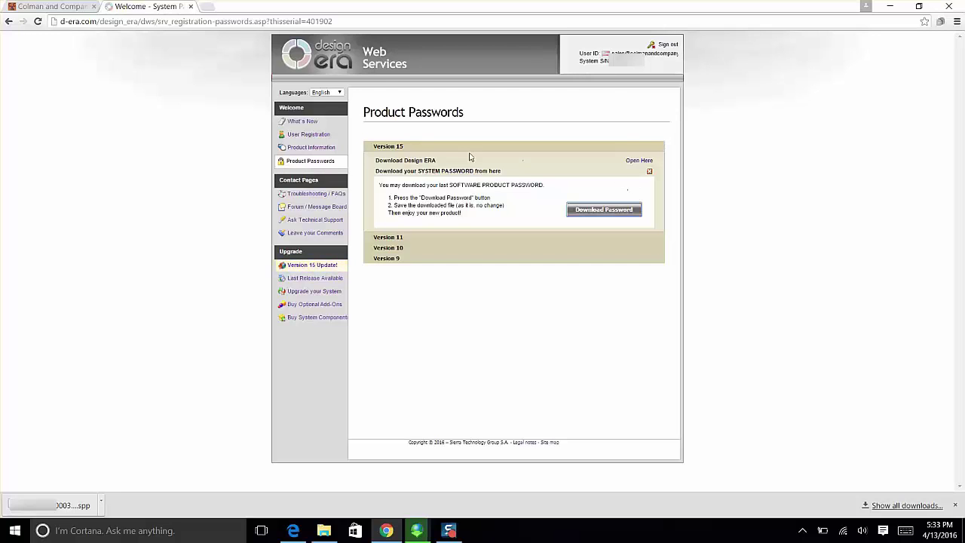
- Download the Design ERA Version 15 installation files, locate the downloader in its folder, and start the installation from the Downloader
left_click(631, 163)
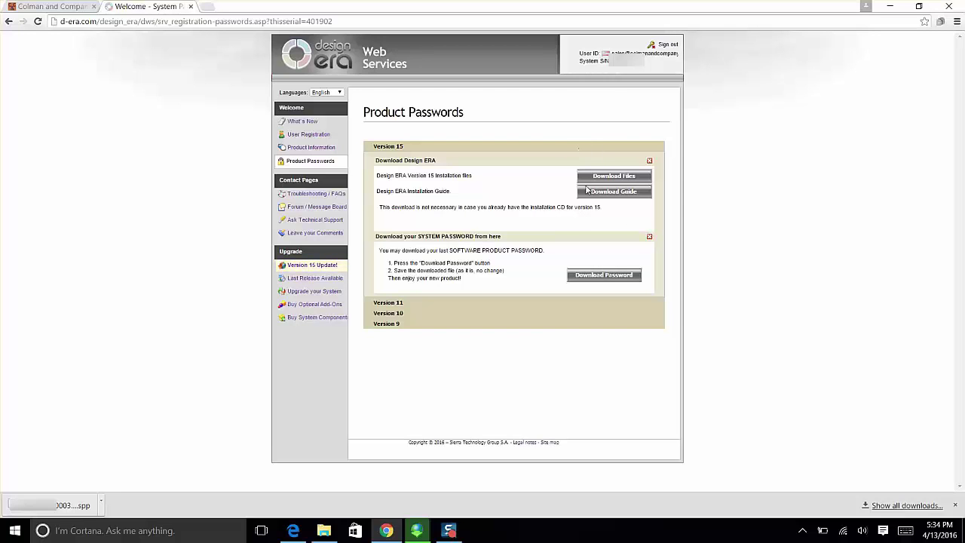
left_click(614, 178)
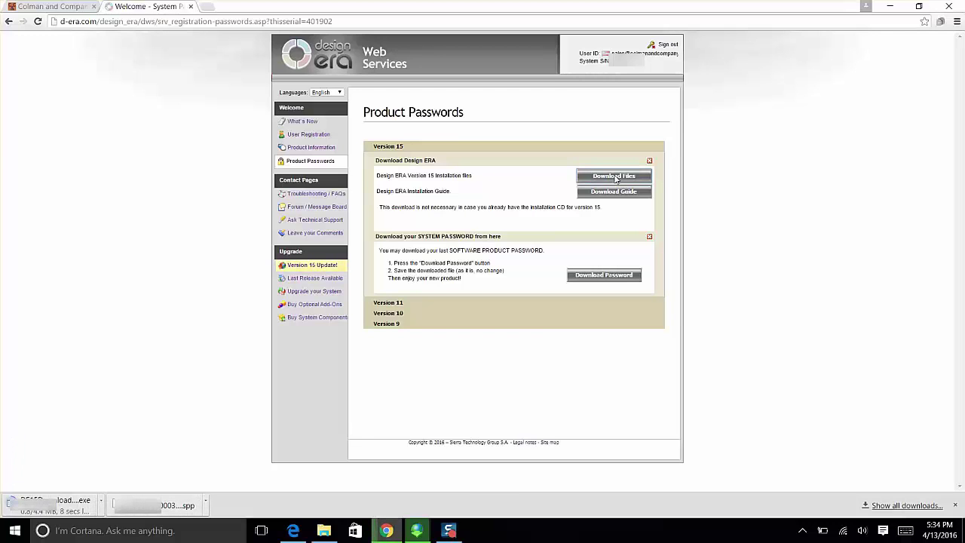
left_click(103, 504)
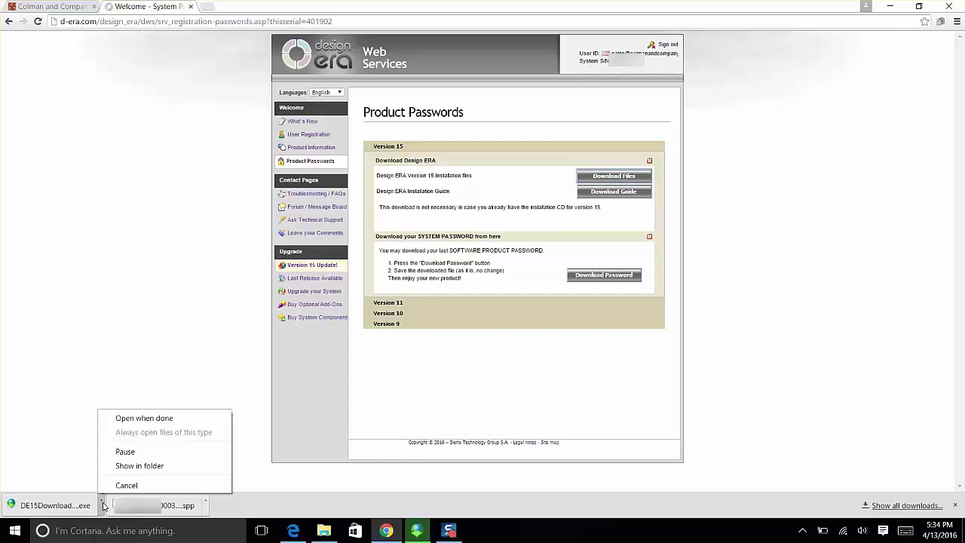
left_click(128, 466)
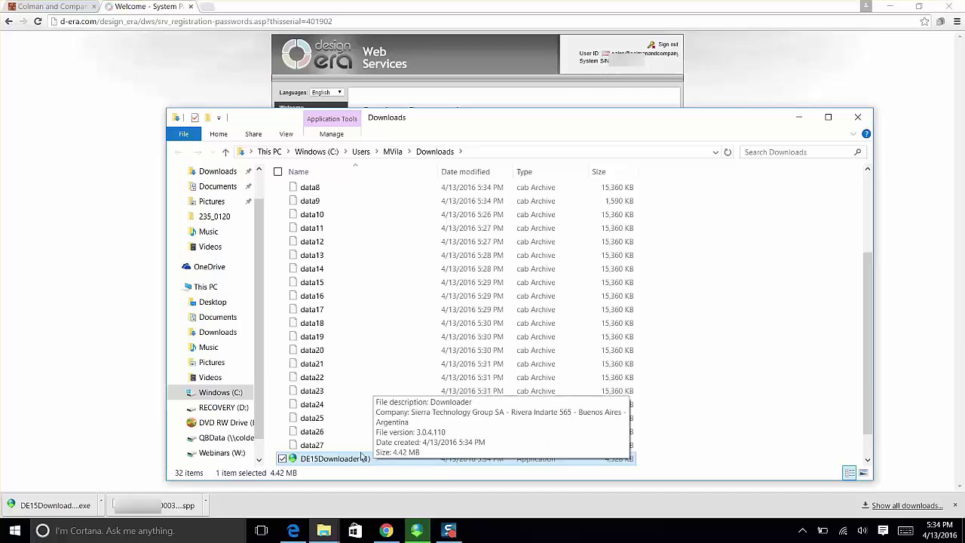
left_click(417, 531)
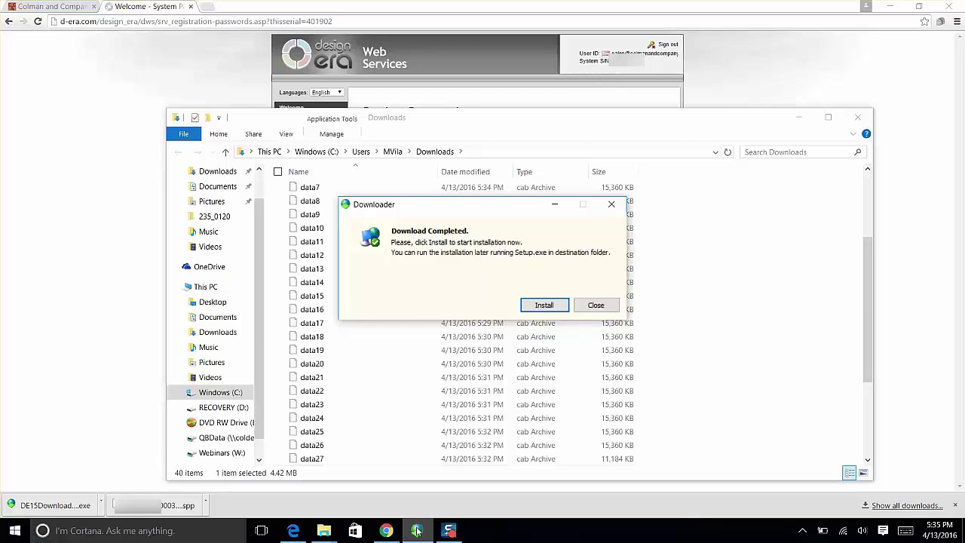
left_click(536, 303)
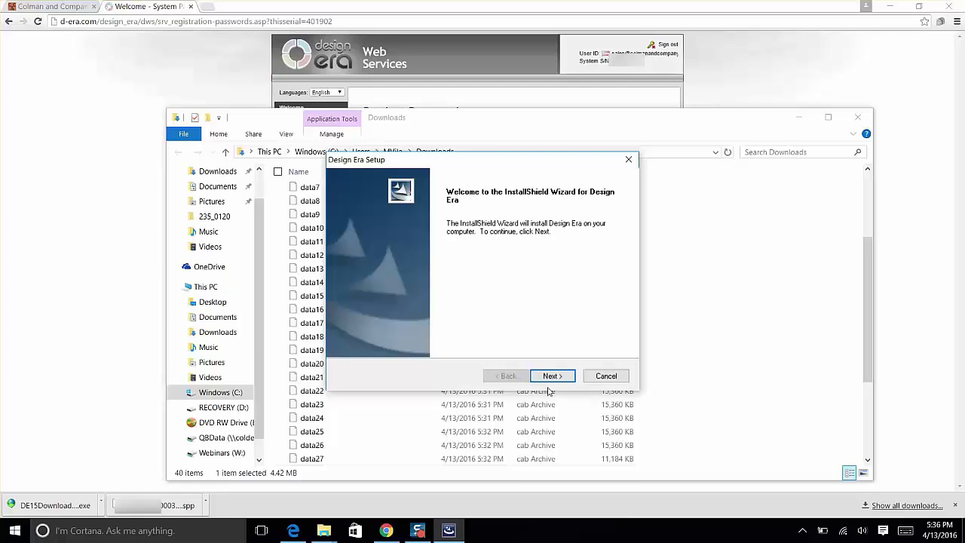
- Browse the Install folder on the DVD drive to locate the setup application, and return to the installation wizard
left_click(223, 422)
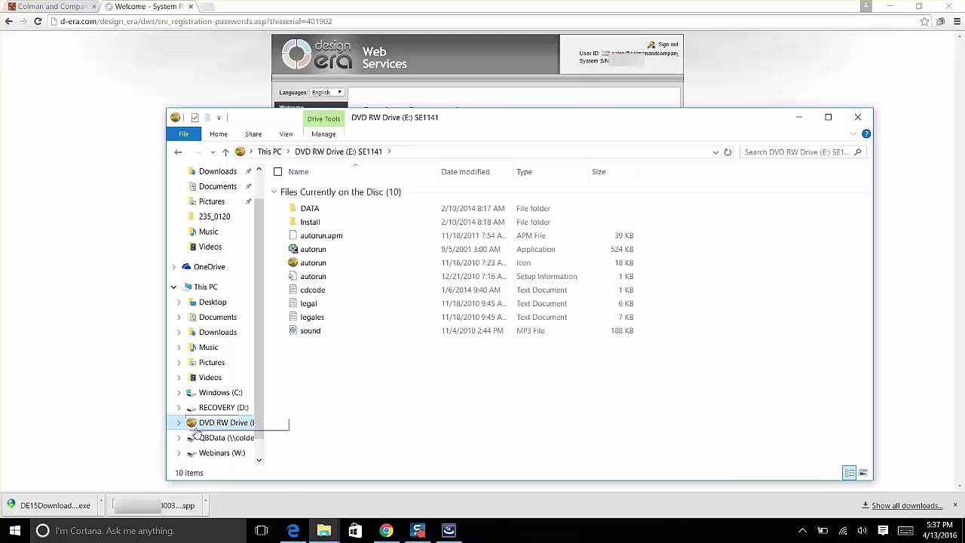
double_click(315, 222)
scroll(315, 226, "down", 5)
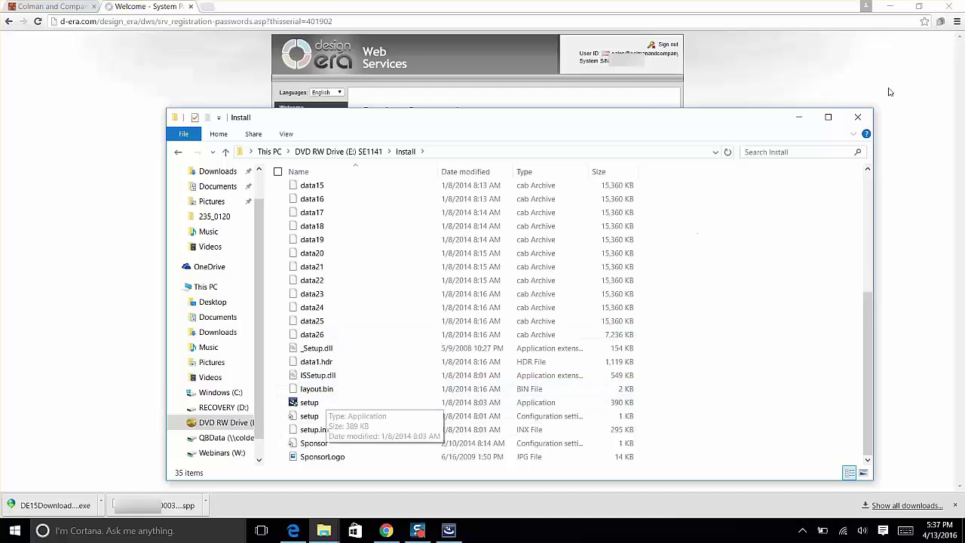
left_click(808, 69)
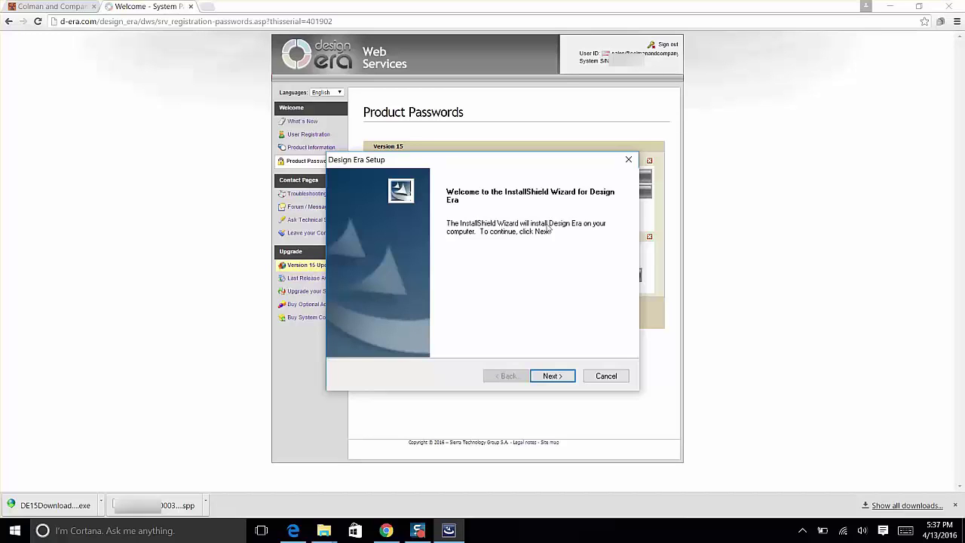
- Continue past the setup welcome page, read the installation notice to its end, and proceed to the setup type
left_click(548, 378)
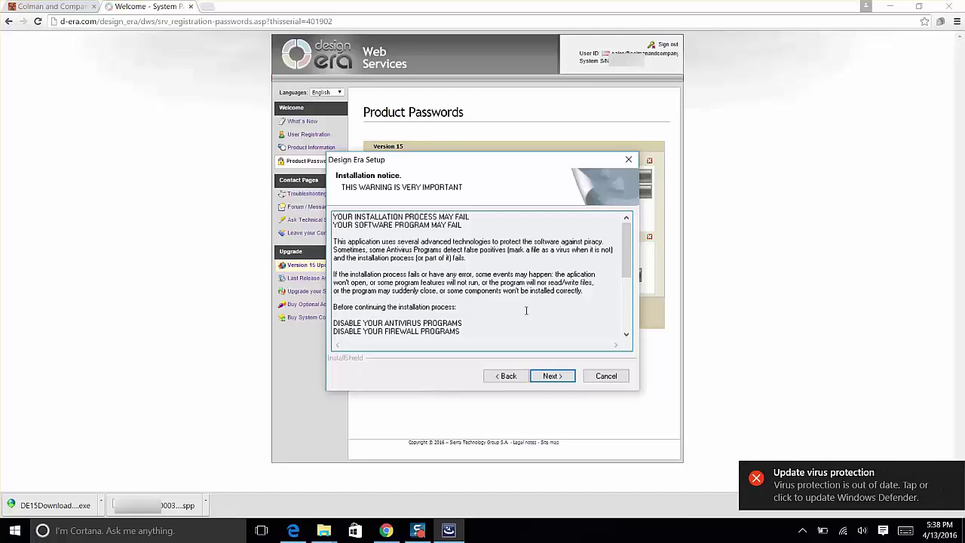
left_click(717, 97)
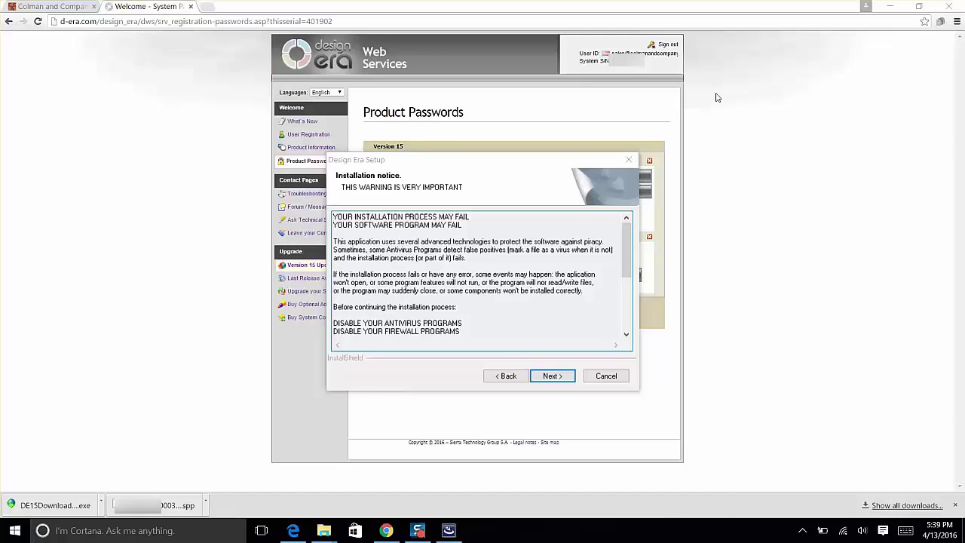
left_click(803, 530)
left_click(626, 261)
left_click_drag(626, 261, 627, 299)
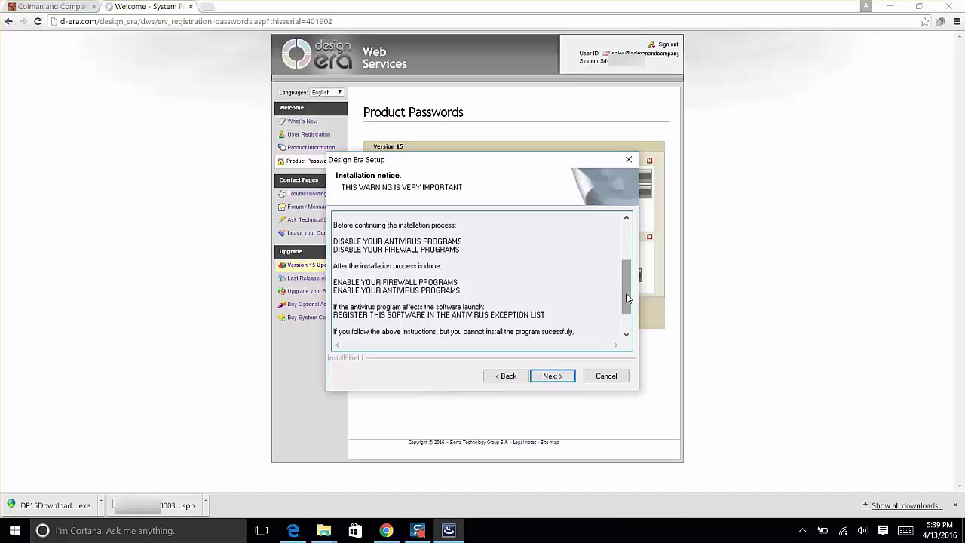
scroll(626, 298, "down", 2)
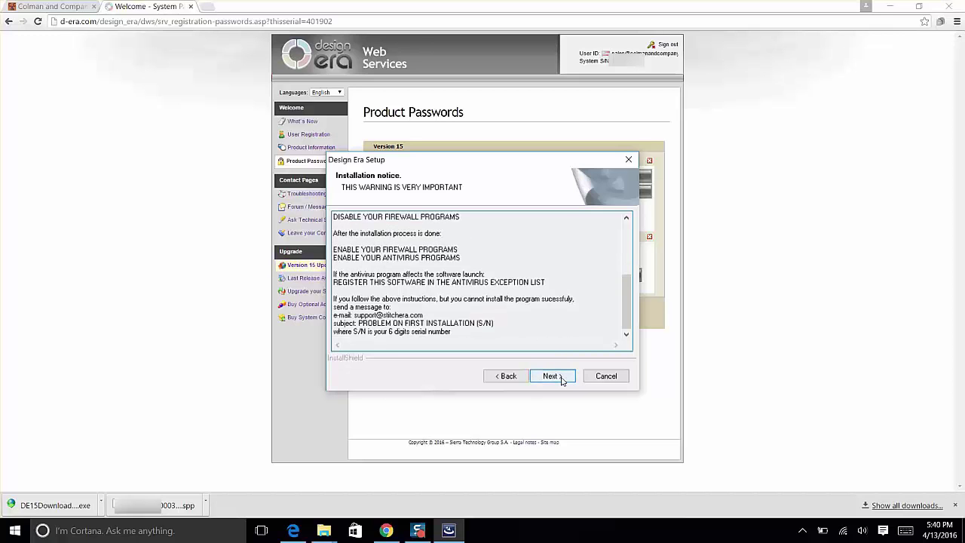
left_click(561, 378)
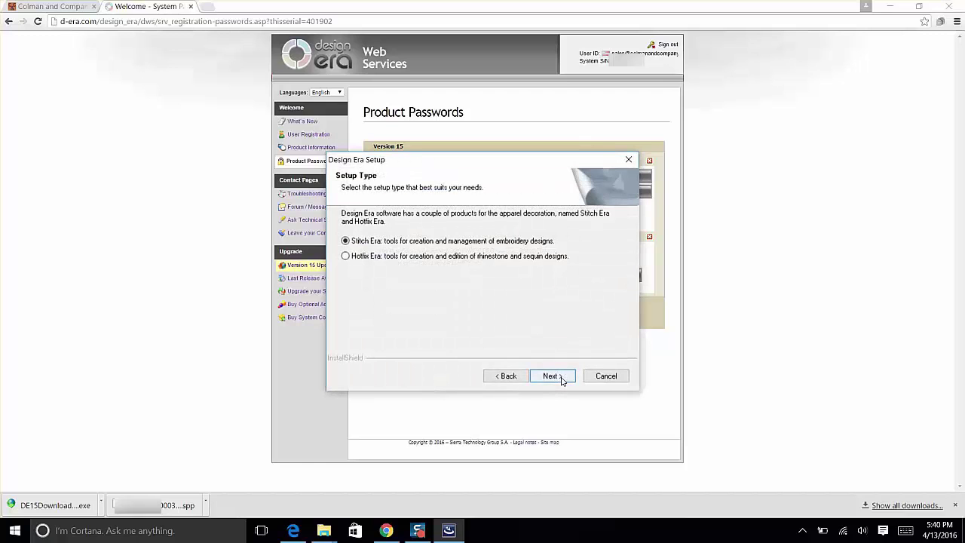
- Choose Hotfix Era as the product to install, in the Dongle version that requires a USB protection device
left_click(347, 256)
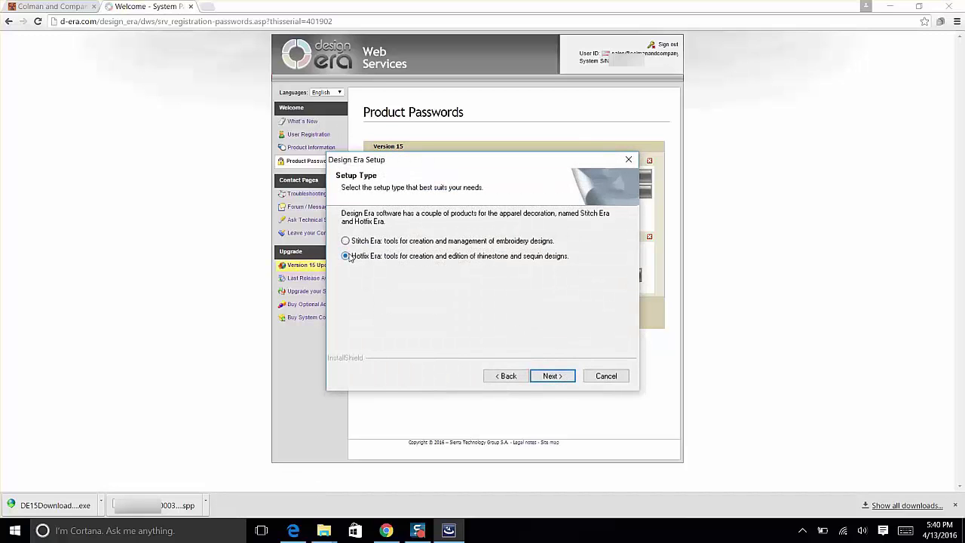
left_click(553, 376)
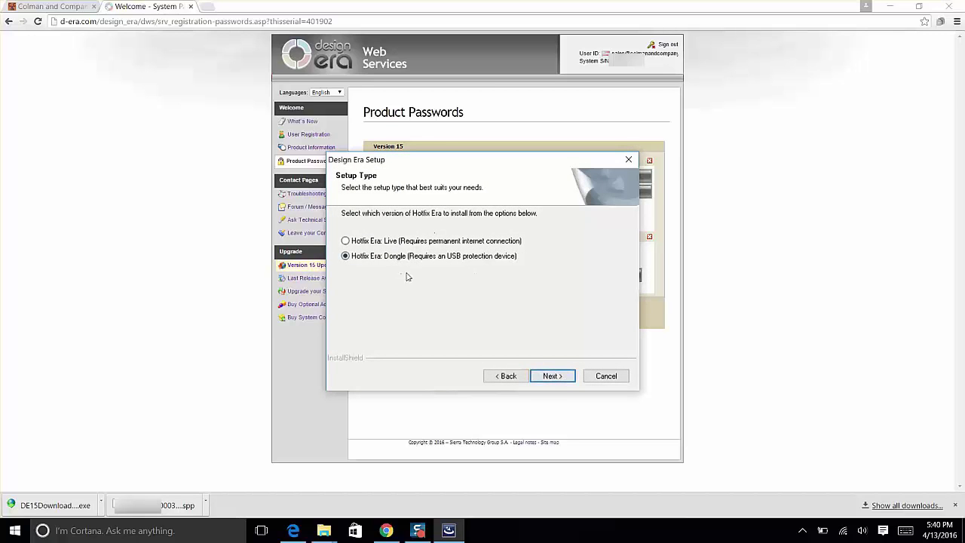
left_click(564, 375)
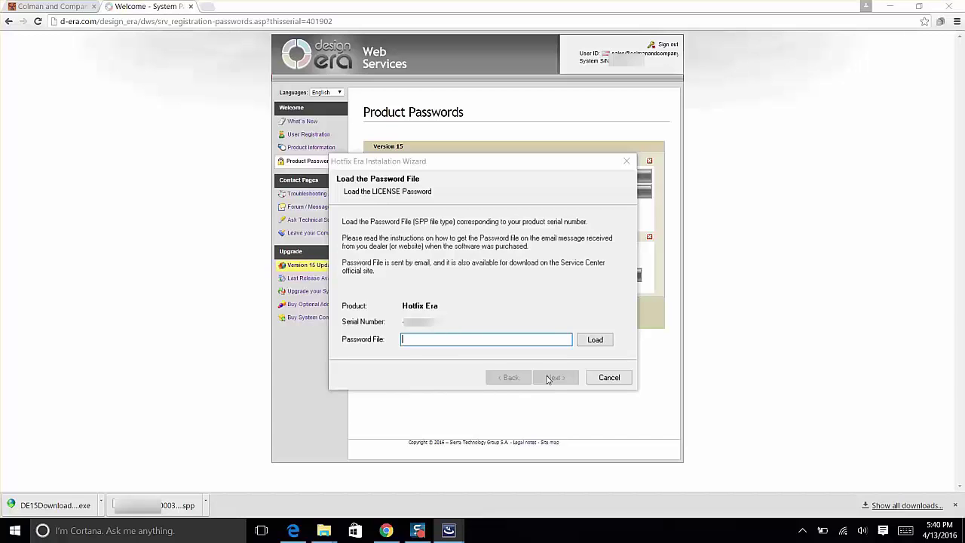
- Load the downloaded .spp password file from the Downloads folder as the Hotfix Era license password and continue
left_click(594, 340)
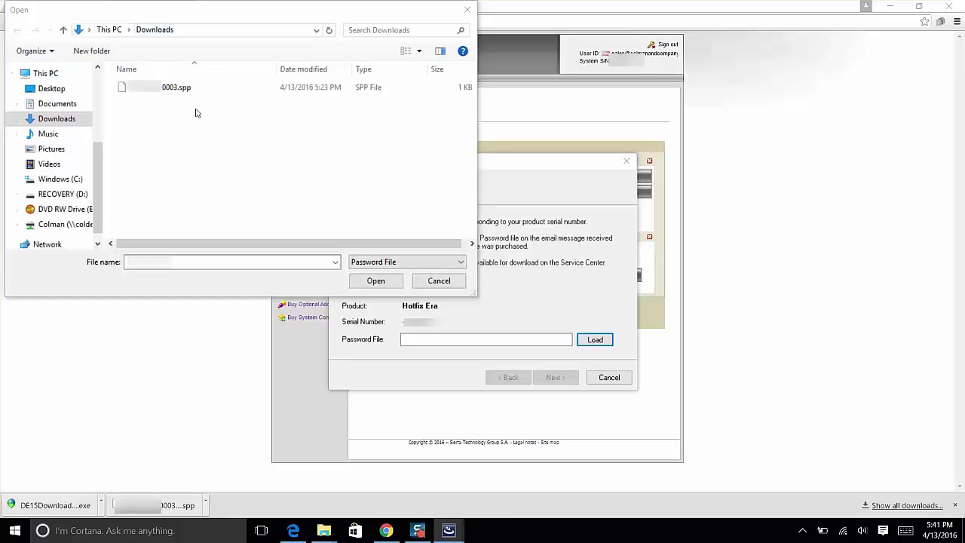
left_click(175, 91)
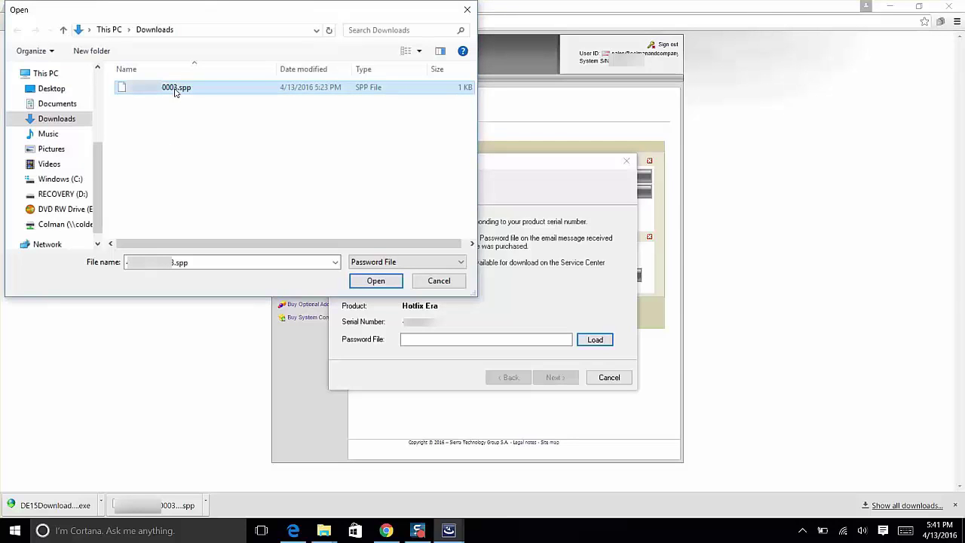
left_click(375, 285)
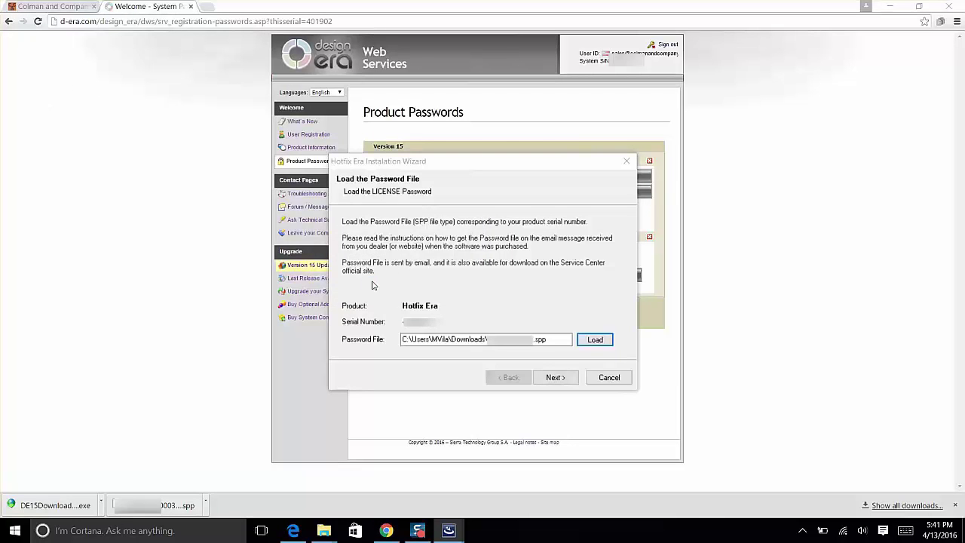
left_click(554, 378)
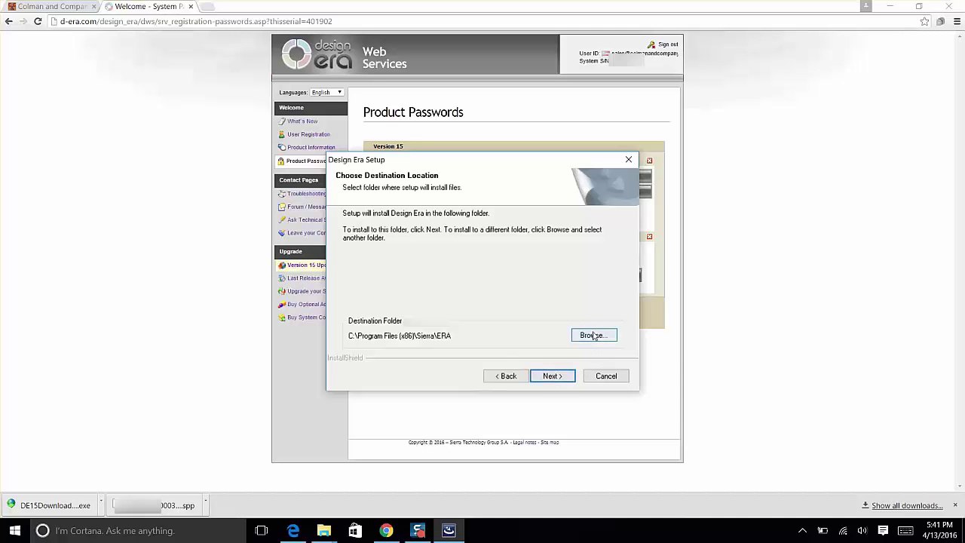
- Accept the destination folder C:\Program Files (x86)\Sierra\ERA and the program folder Design Era
left_click(552, 376)
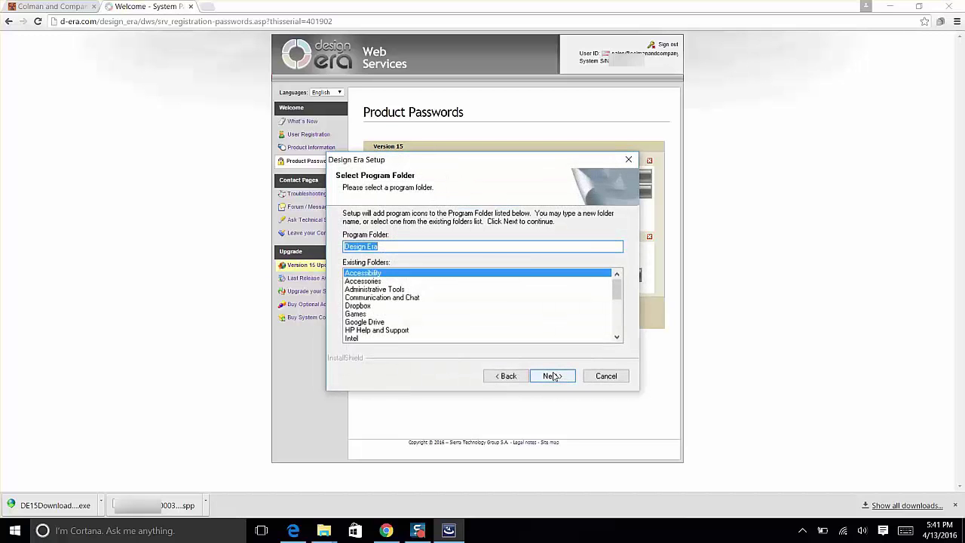
left_click(552, 376)
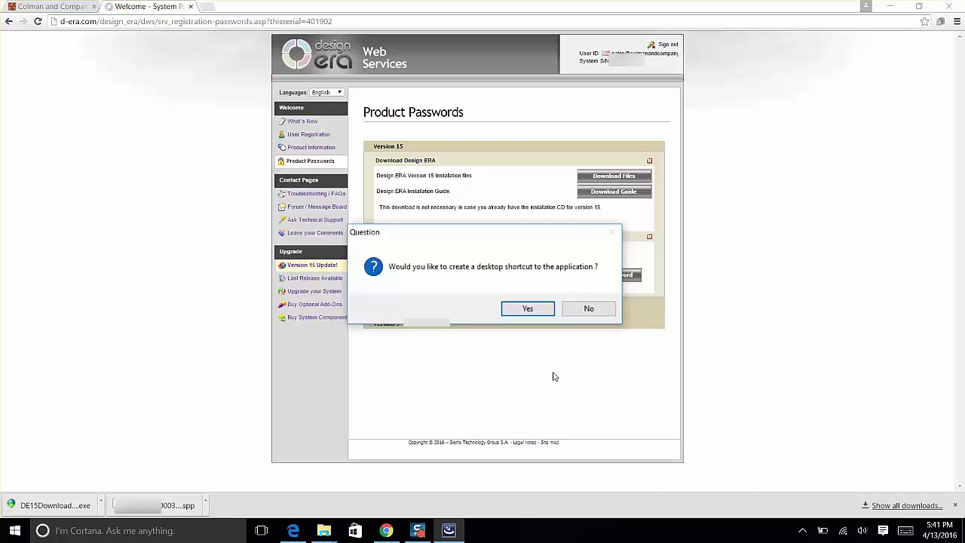
- Create a desktop shortcut for Hotfix Era, accept the reviewed settings to copy the program files, and finish the setup
left_click(528, 308)
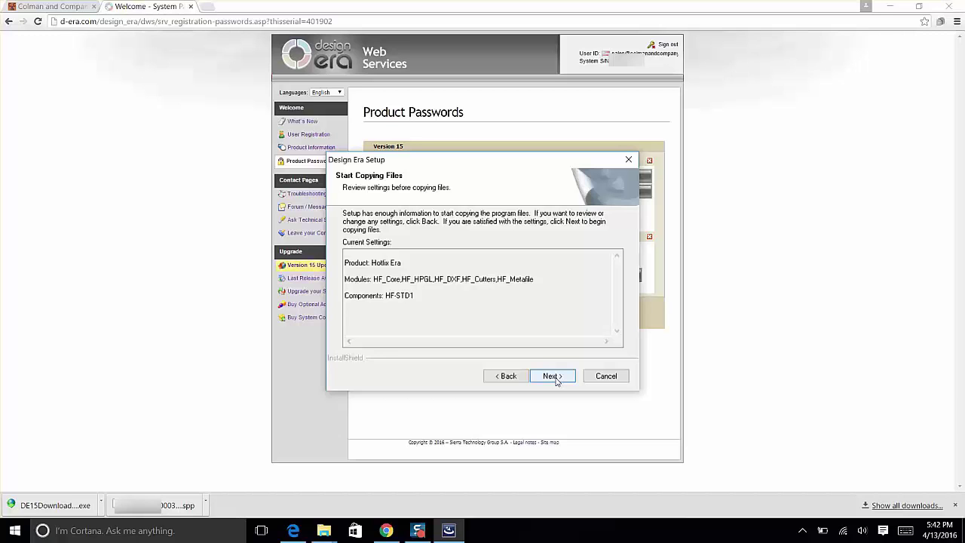
left_click(555, 376)
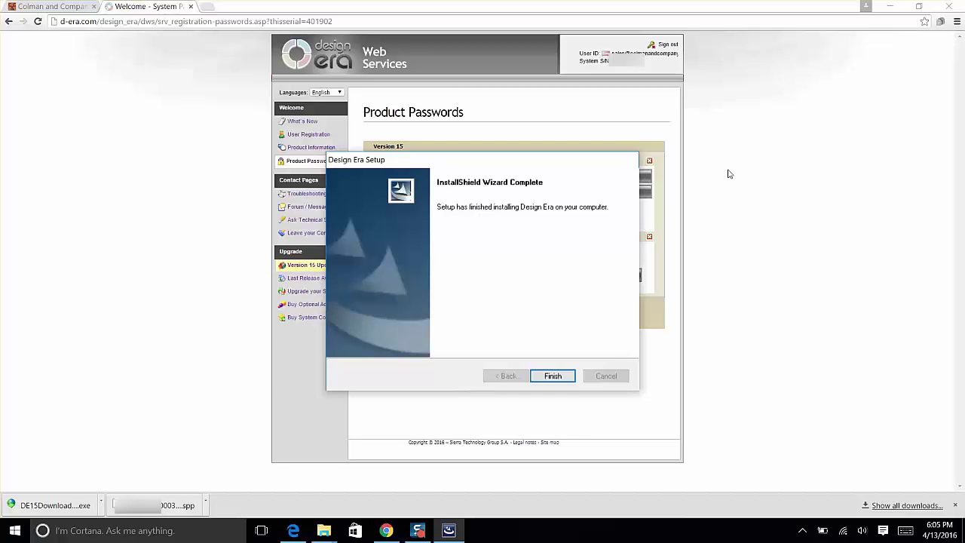
left_click(555, 376)
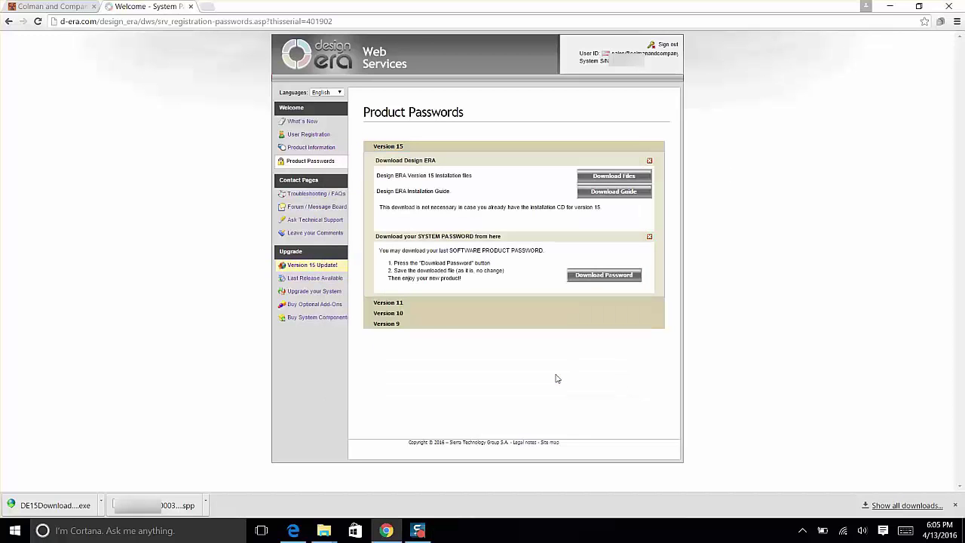
- Launch Hotfix Era from the desktop and accept its User License as read, with the option not to ask again
left_click(889, 6)
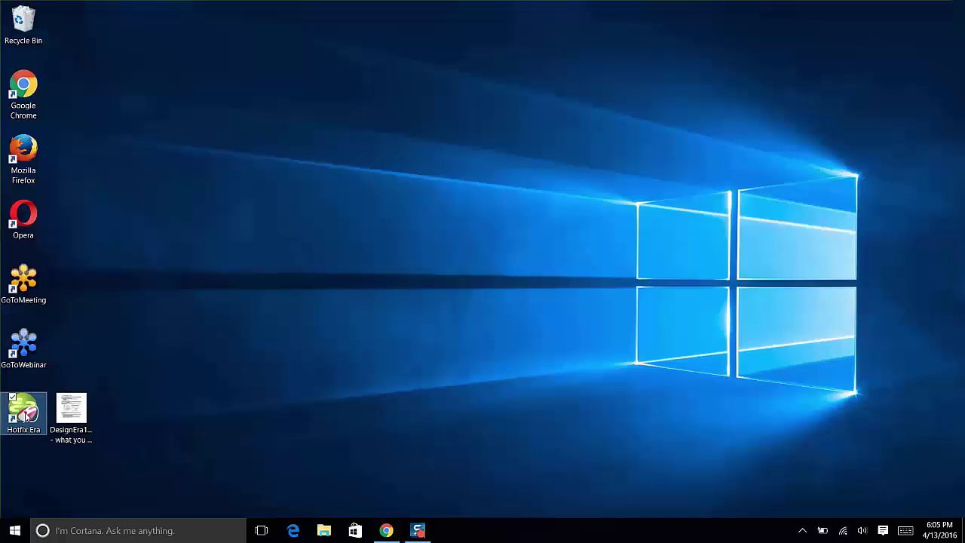
double_click(26, 414)
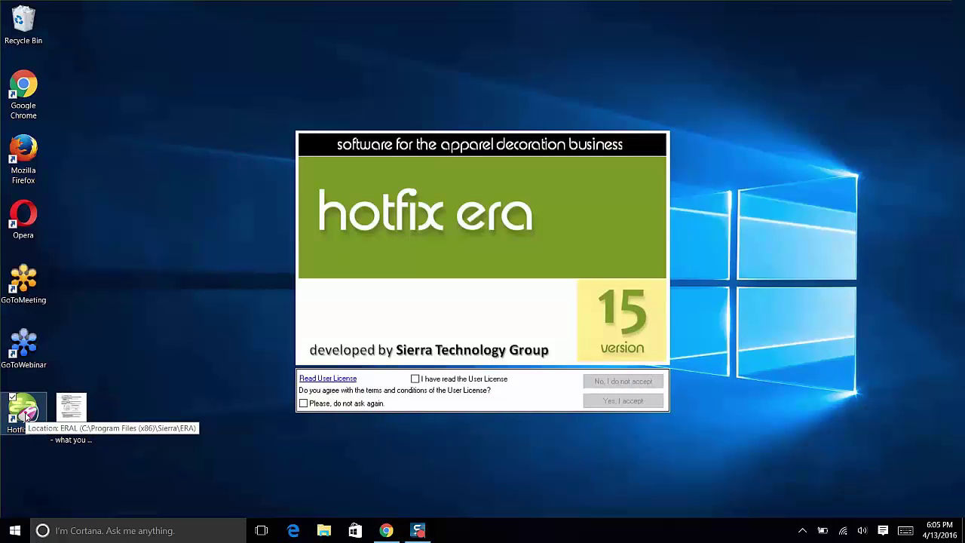
left_click(414, 379)
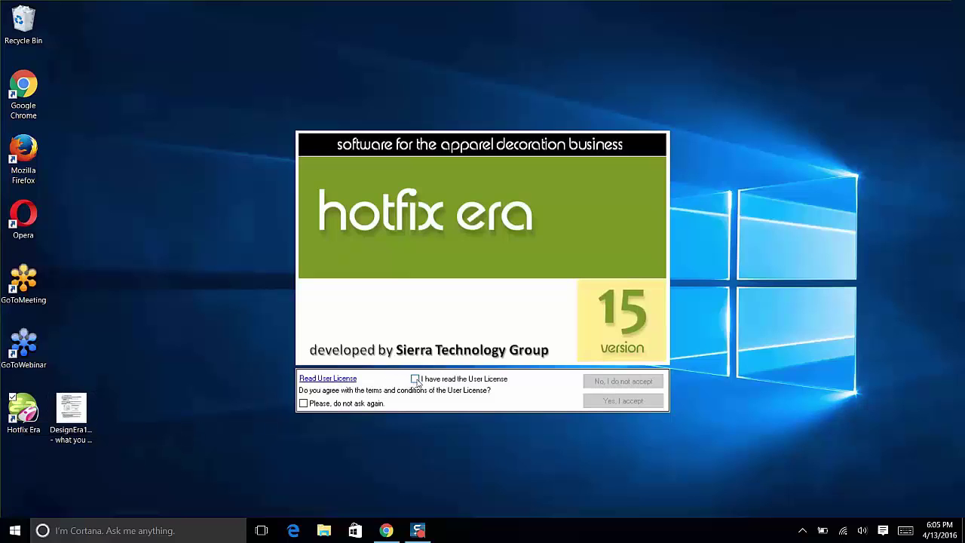
left_click(303, 404)
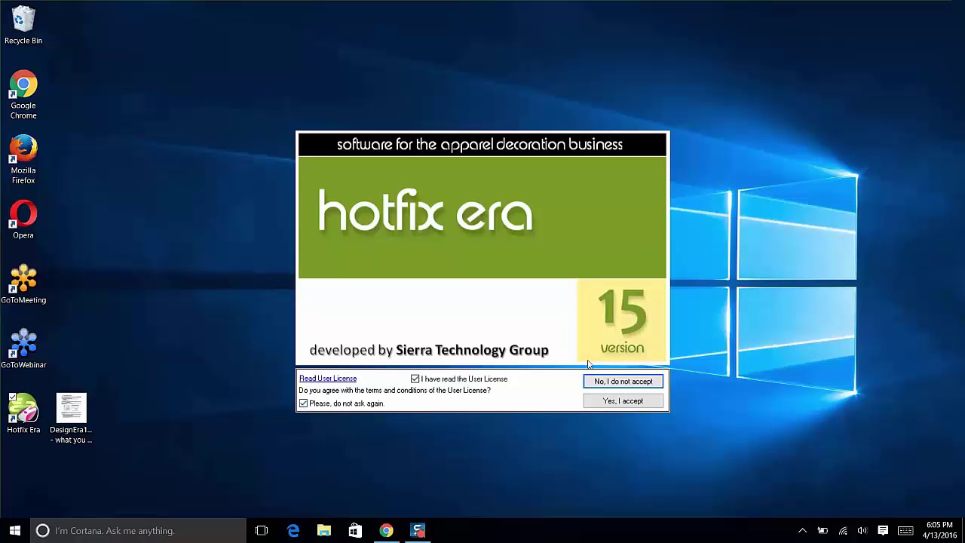
left_click(633, 400)
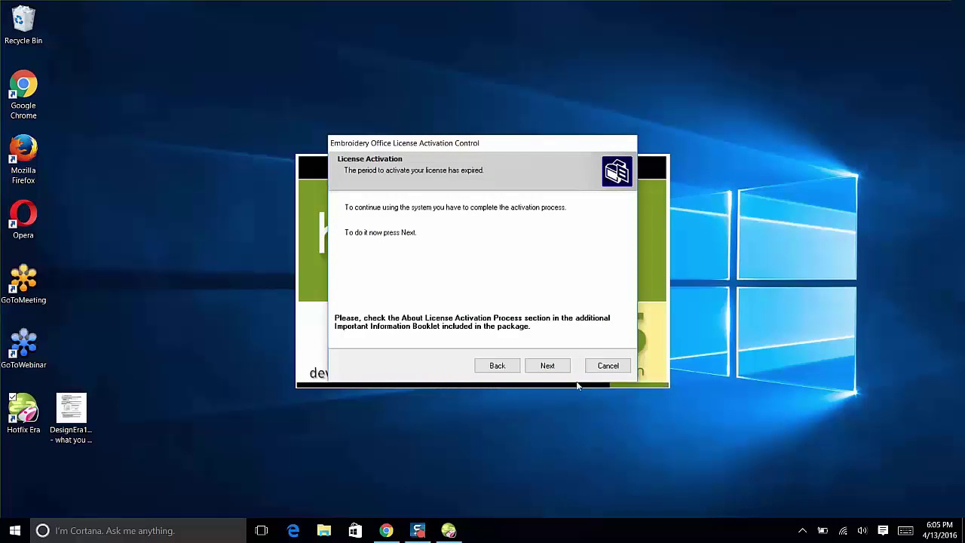
- Send a License Activation Request online with COLDESI-TABLET as the computer name, finish the activation wizard, and reopen Hotfix Era
left_click(548, 365)
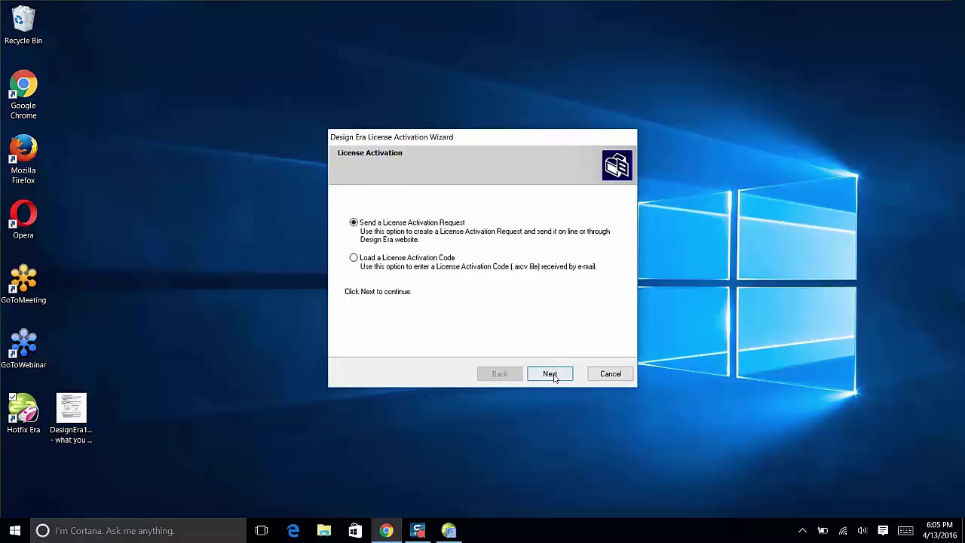
left_click(554, 376)
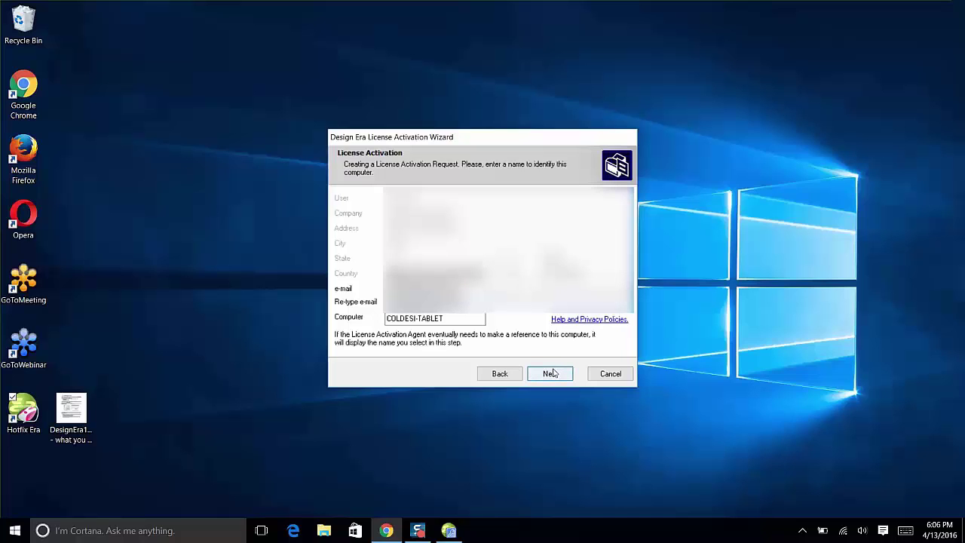
left_click(551, 373)
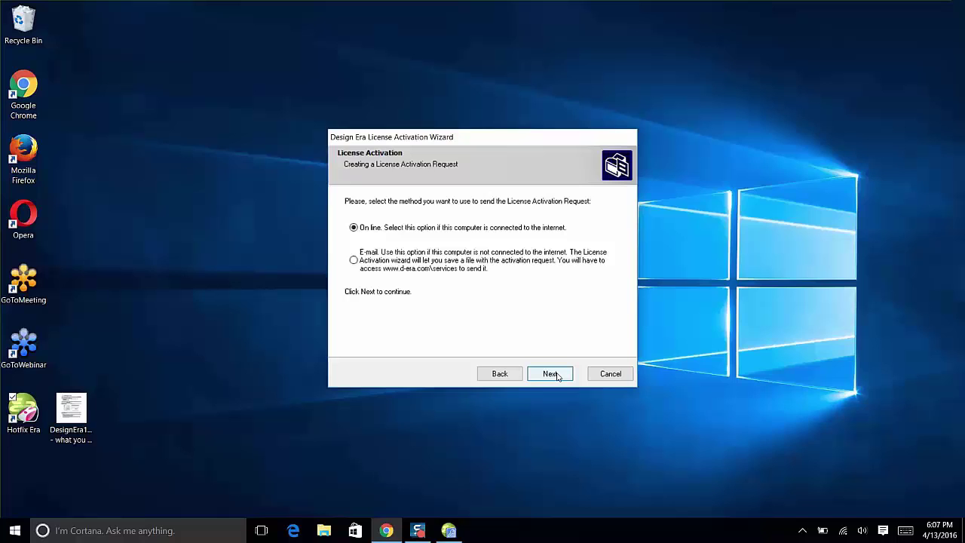
left_click(556, 375)
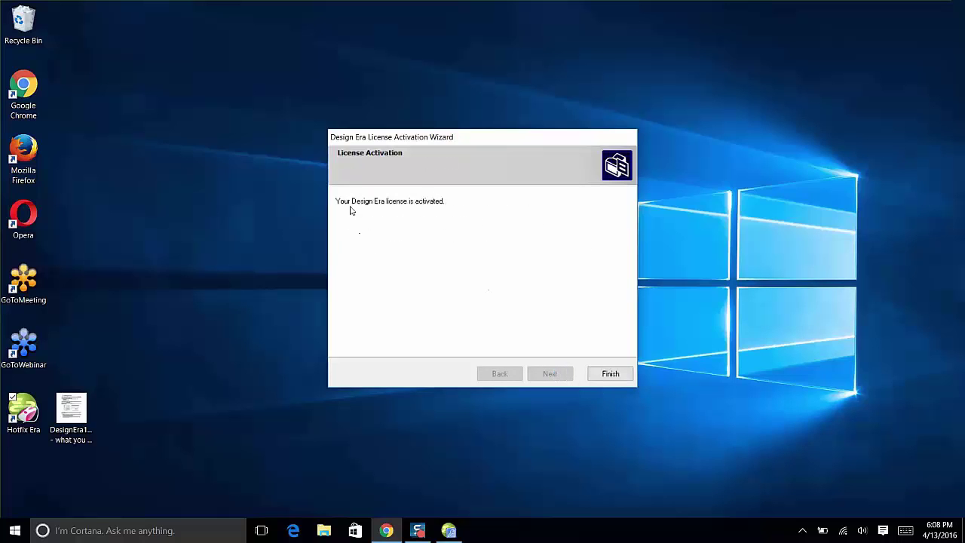
left_click(610, 375)
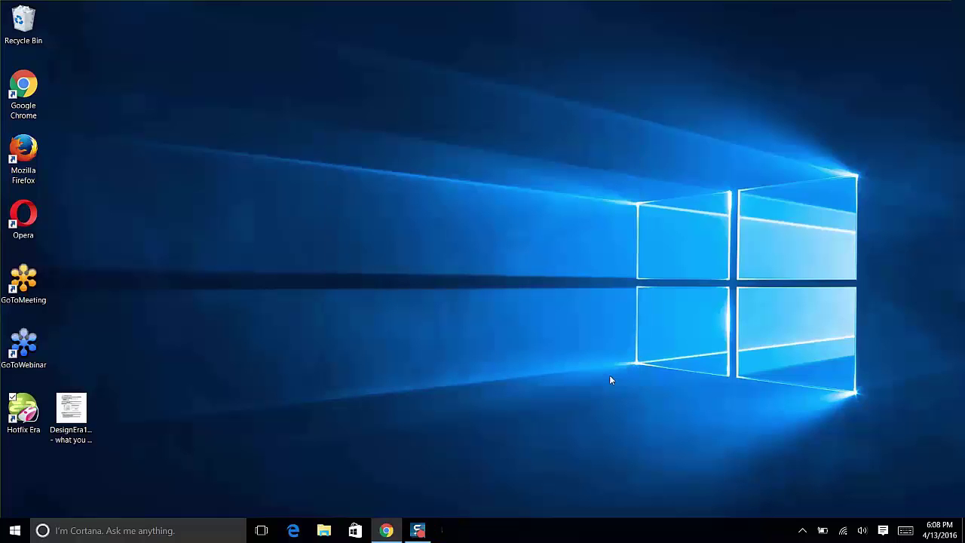
double_click(20, 423)
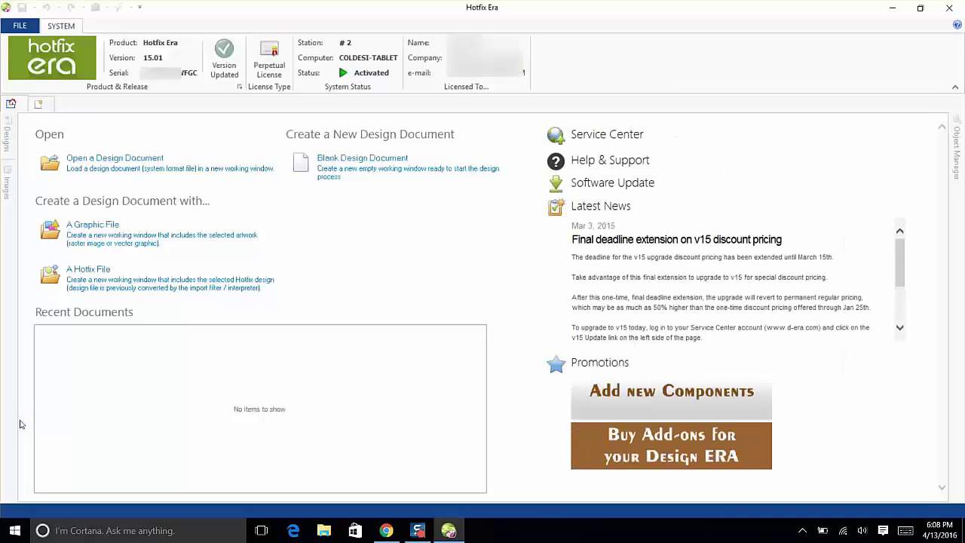